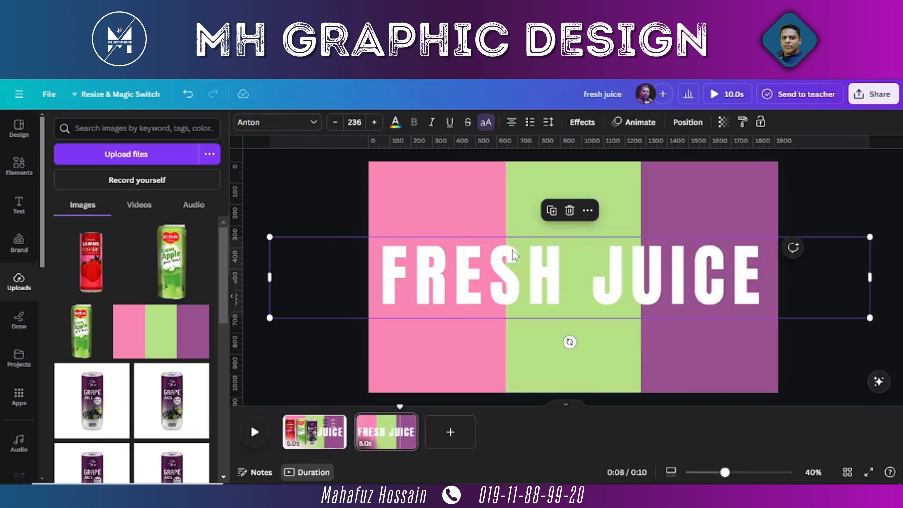
Duplicate the FRESH JUICE heading directly above the original and add horizontal guides near the page's upper and lower edges.
left_click(551, 211)
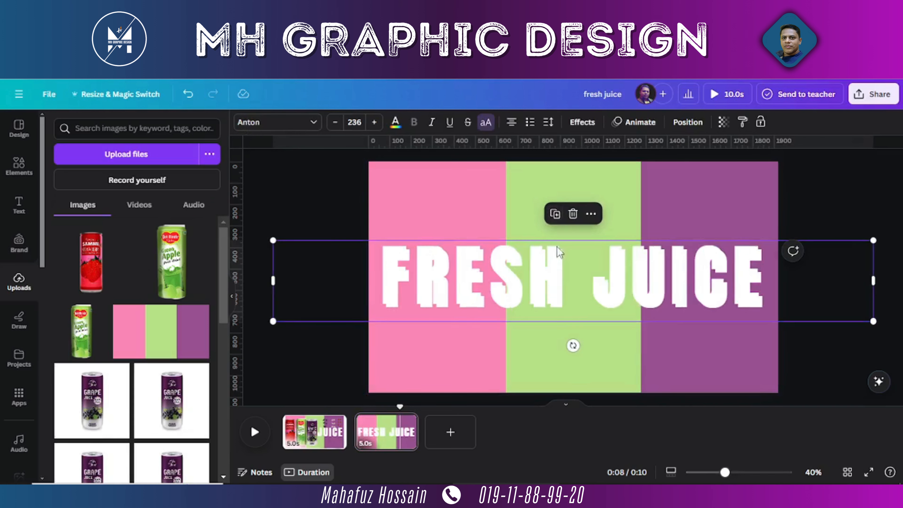
left_click_drag(560, 283, 556, 221)
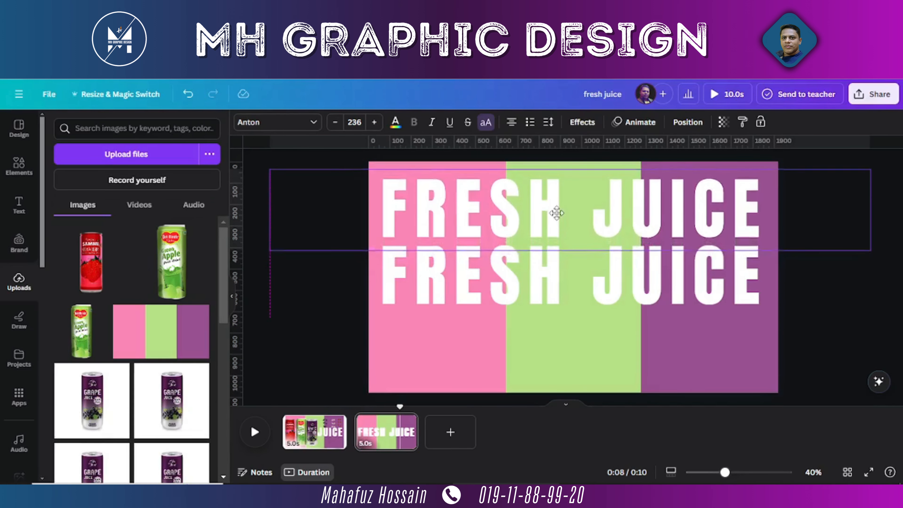
left_click_drag(557, 223, 557, 229)
left_click_drag(615, 142, 628, 370)
left_click_drag(607, 224, 608, 204)
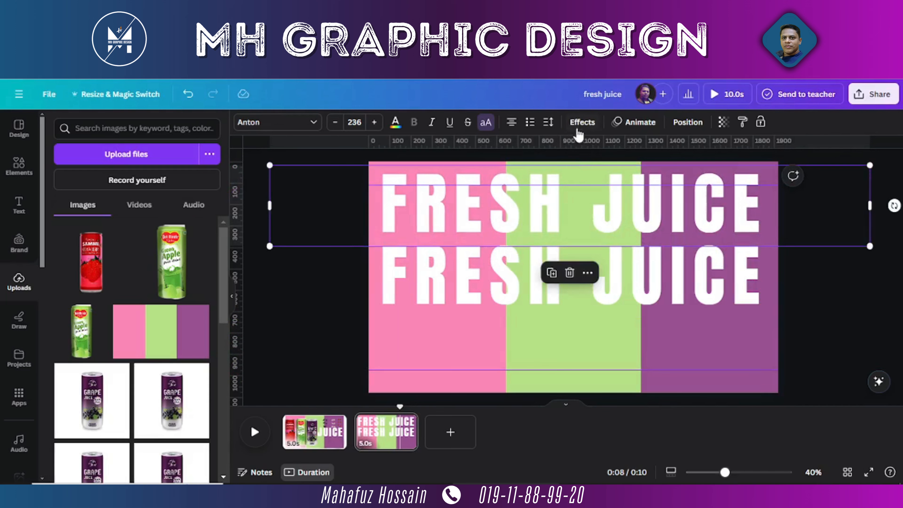
Apply the Hollow effect to the upper FRESH JUICE copy and reduce its outline thickness.
left_click(582, 122)
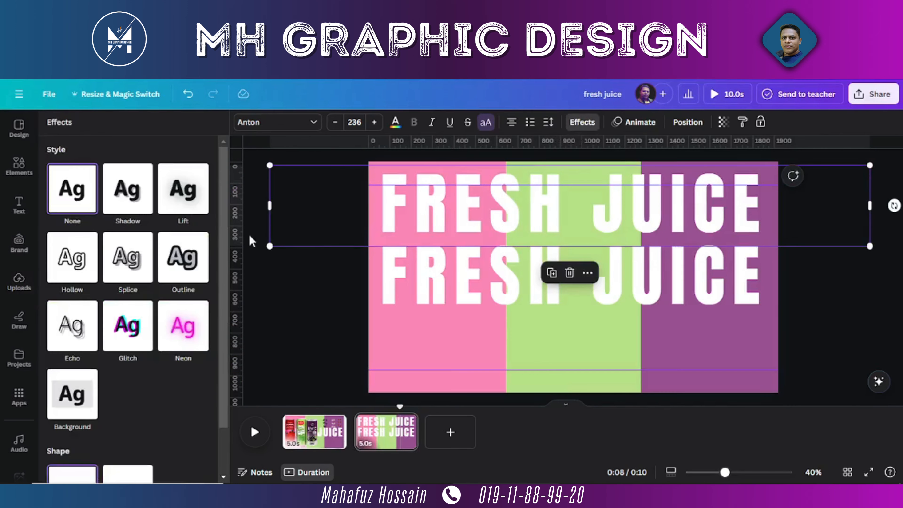
left_click(82, 275)
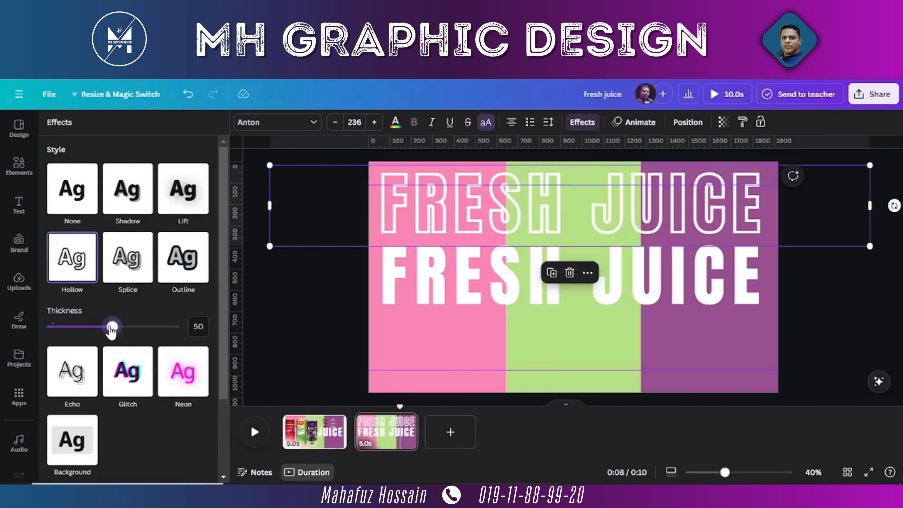
left_click_drag(111, 326, 65, 342)
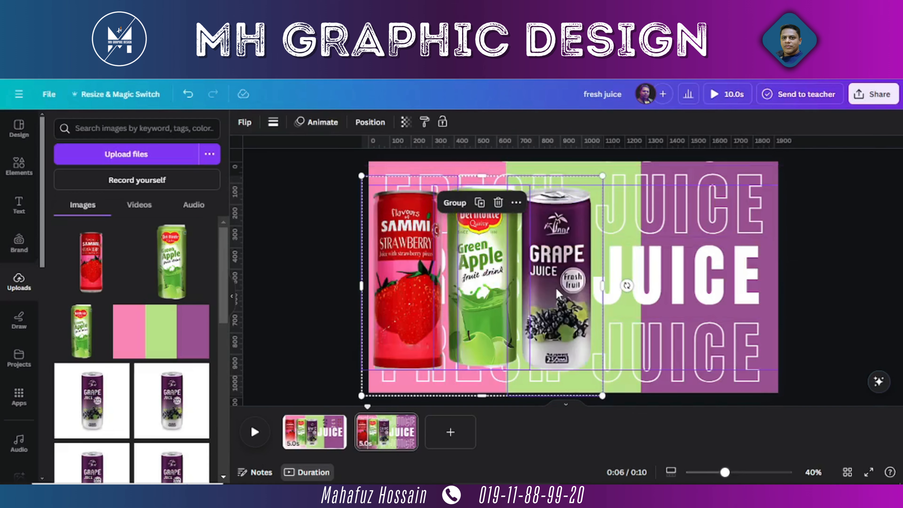
Spread the three cans so grape sits on the purple band, green apple centred on green, and strawberry on pink.
left_click(642, 268)
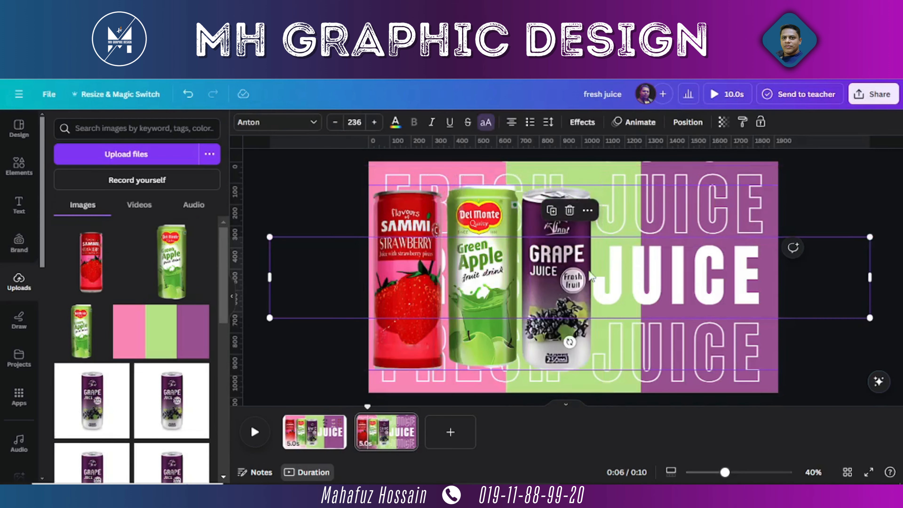
left_click(551, 280)
left_click_drag(551, 280, 696, 278)
left_click_drag(486, 278, 580, 281)
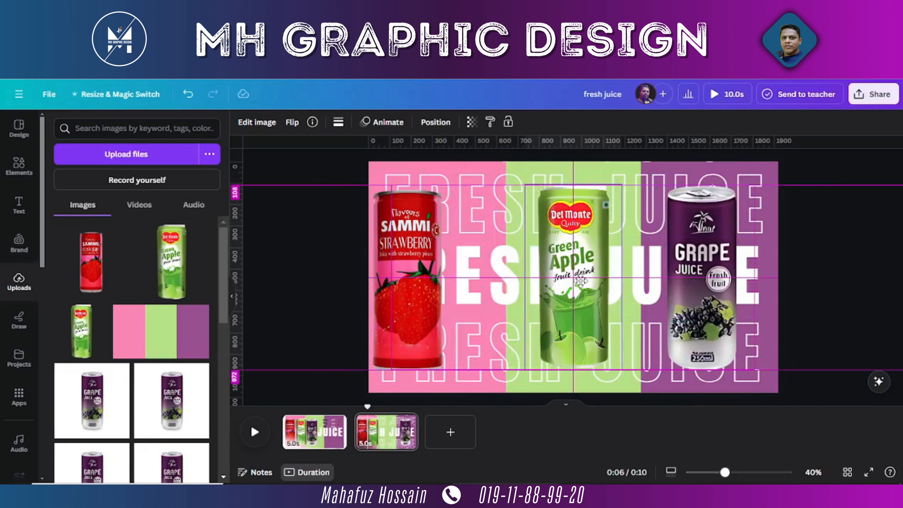
left_click_drag(409, 279, 447, 274)
Duplicate the second page with the spread-out cans.
left_click(386, 431)
left_click(407, 422)
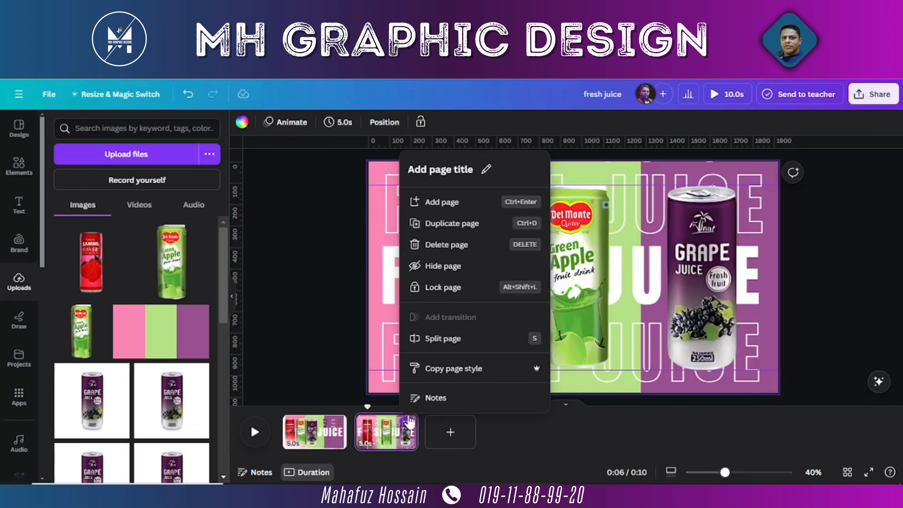
left_click(467, 228)
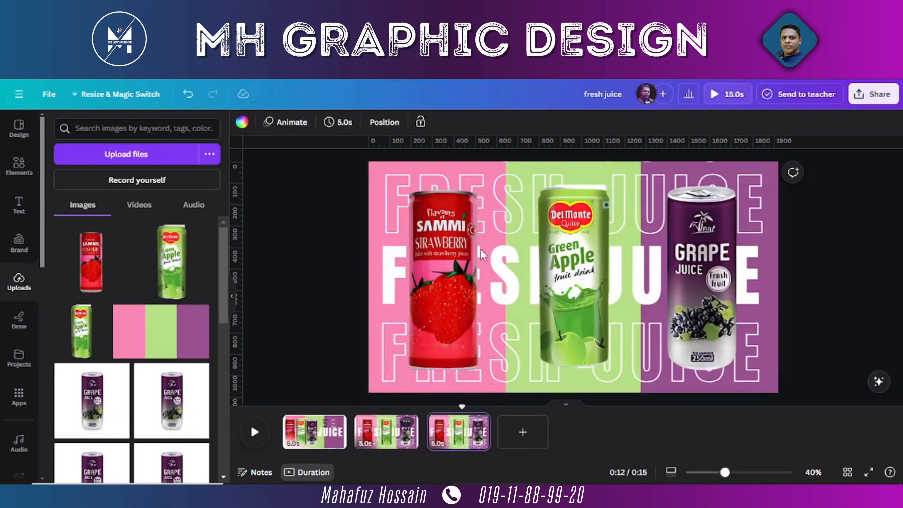
Delete the upper and lower hollow FRESH JUICE texts from the duplicated page.
left_click(507, 200)
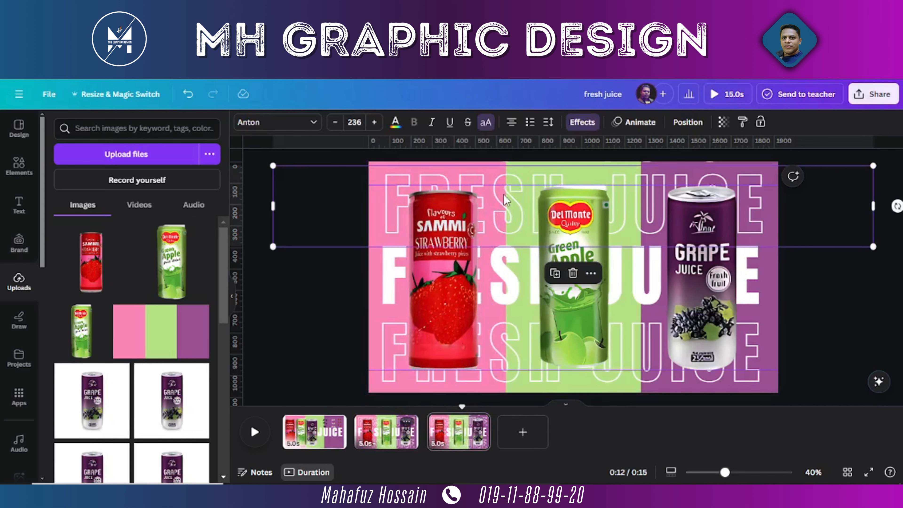
left_click(573, 273)
left_click(511, 377)
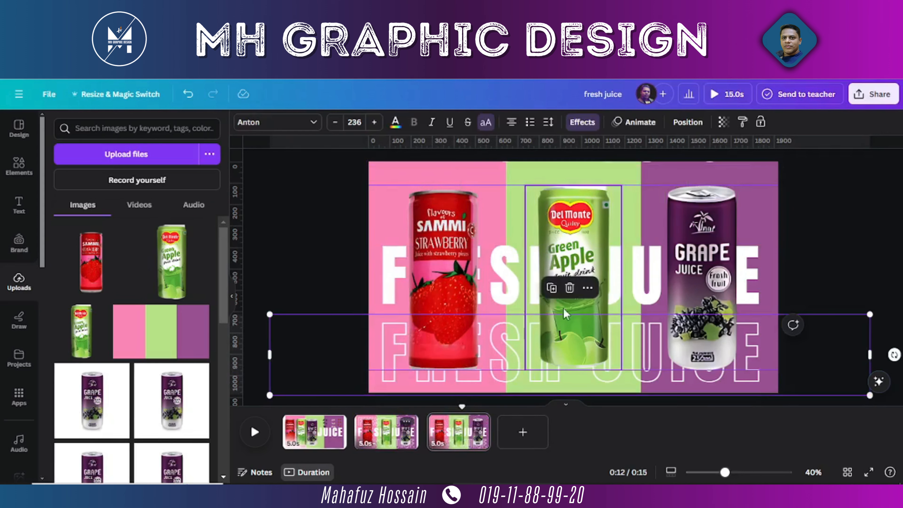
left_click(570, 288)
Add a new page and fill its background with the pink photo colour.
left_click(522, 432)
left_click(242, 122)
left_click(87, 307)
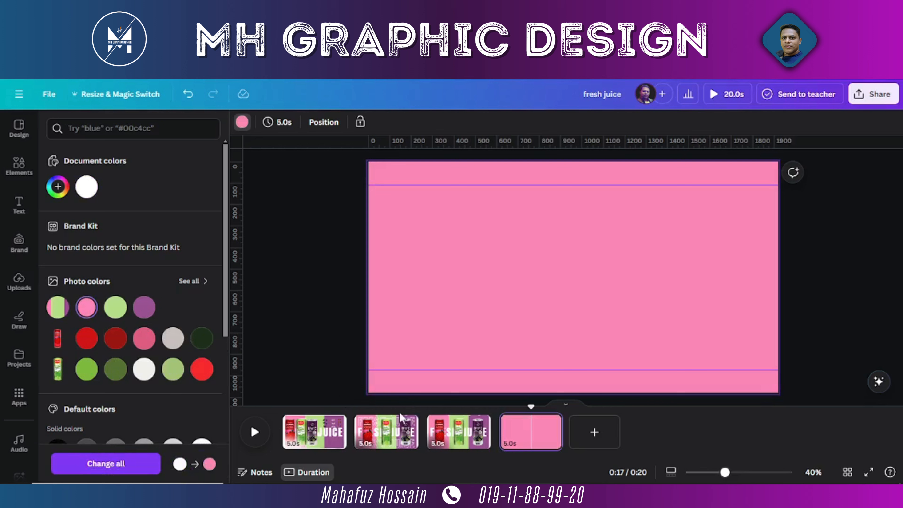
Copy the strawberry can from the third page onto the pink page and centre it horizontally.
left_click(454, 439)
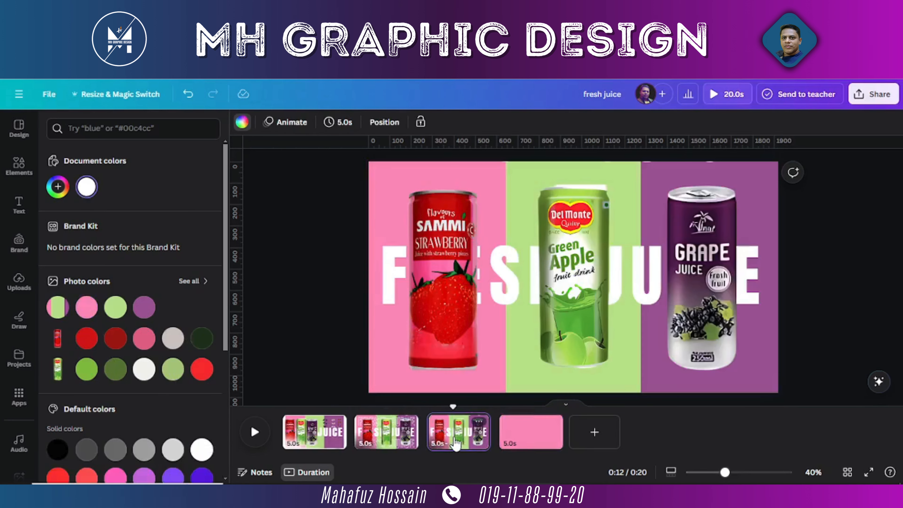
left_click(441, 302)
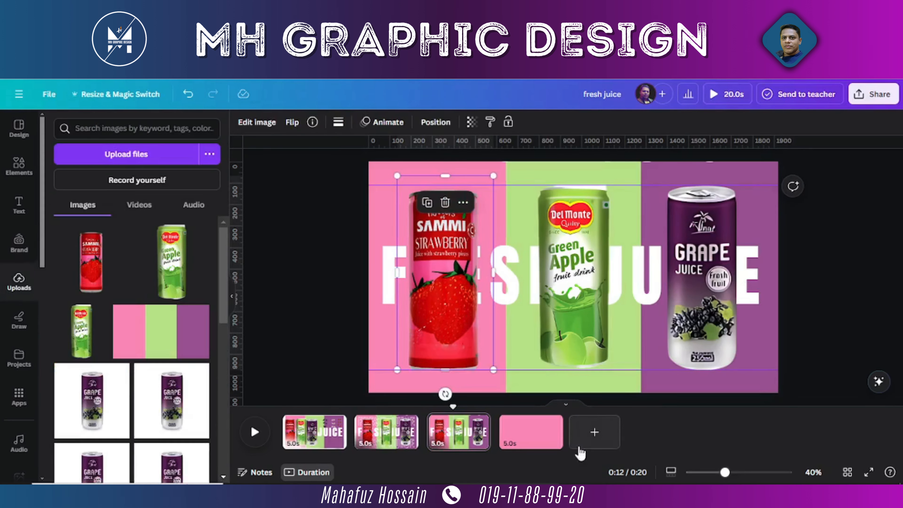
left_click(541, 442)
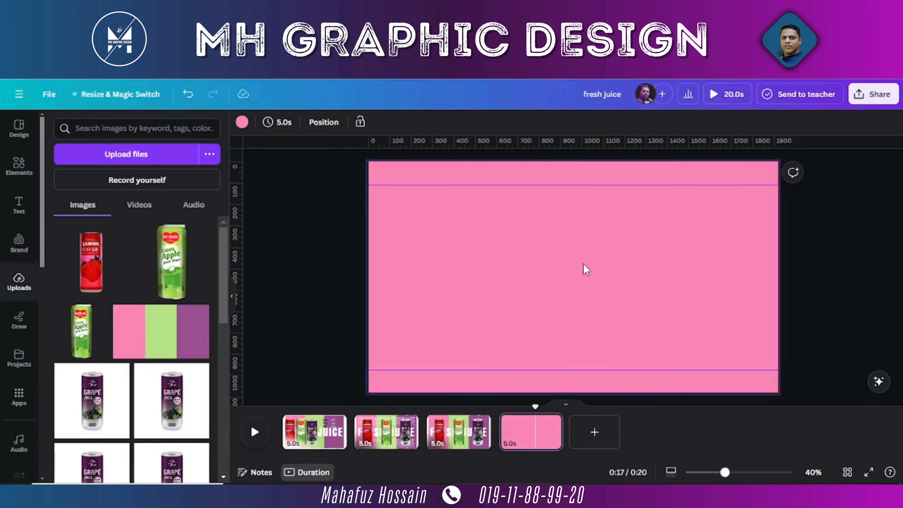
key("ctrl+v")
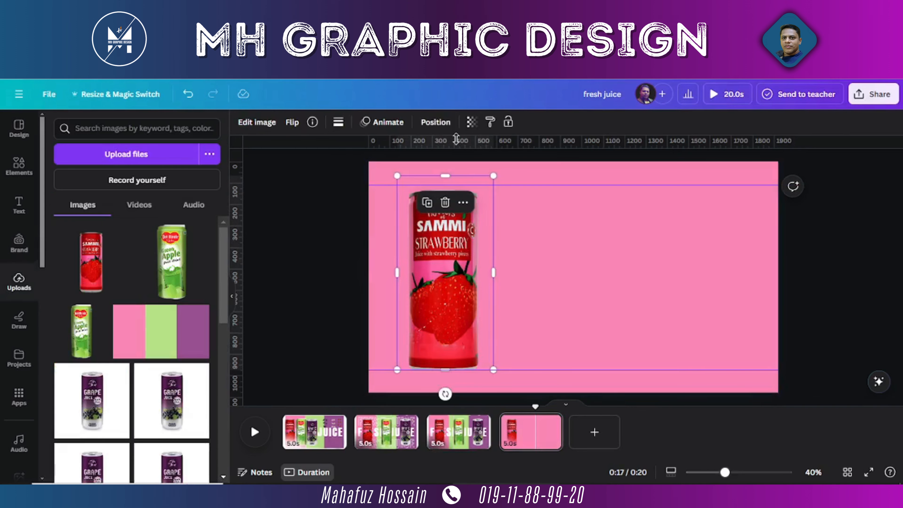
left_click(436, 123)
left_click(165, 240)
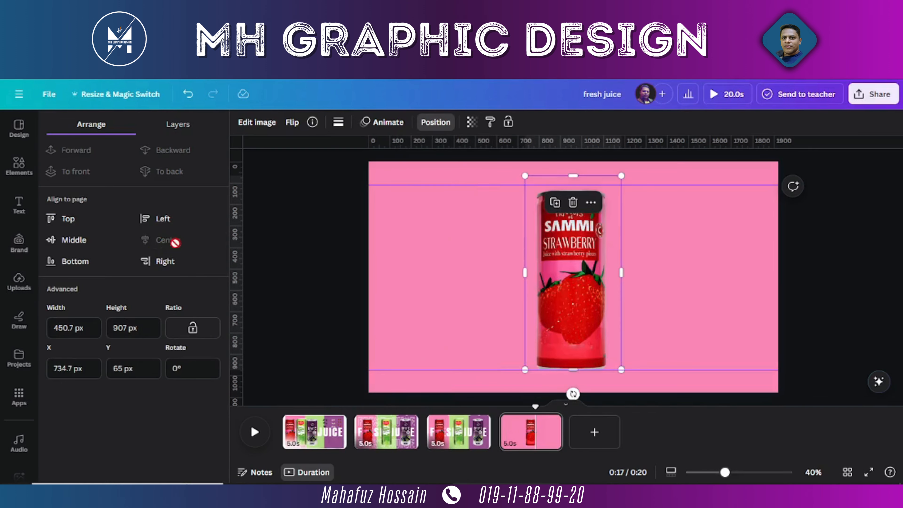
Add a page with the light green photo colour as background and place a copy of the green apple can on it.
left_click(594, 432)
left_click(449, 432)
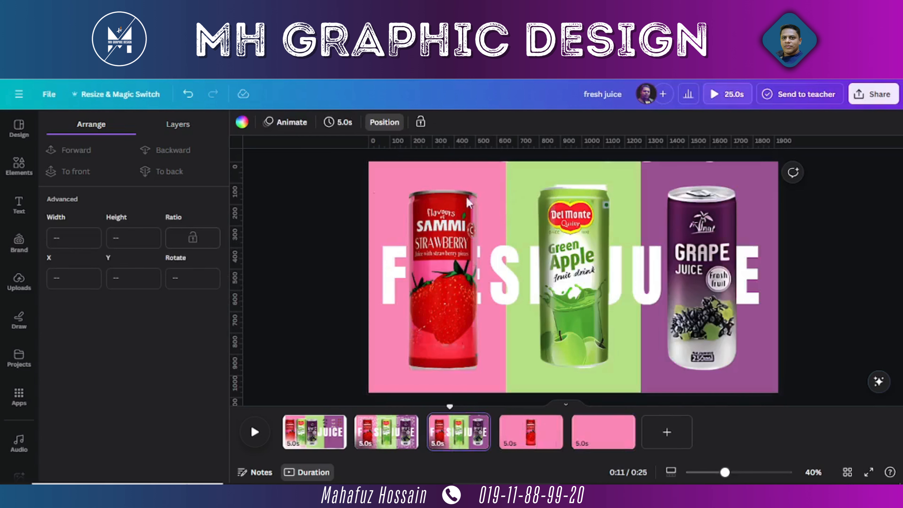
left_click(242, 132)
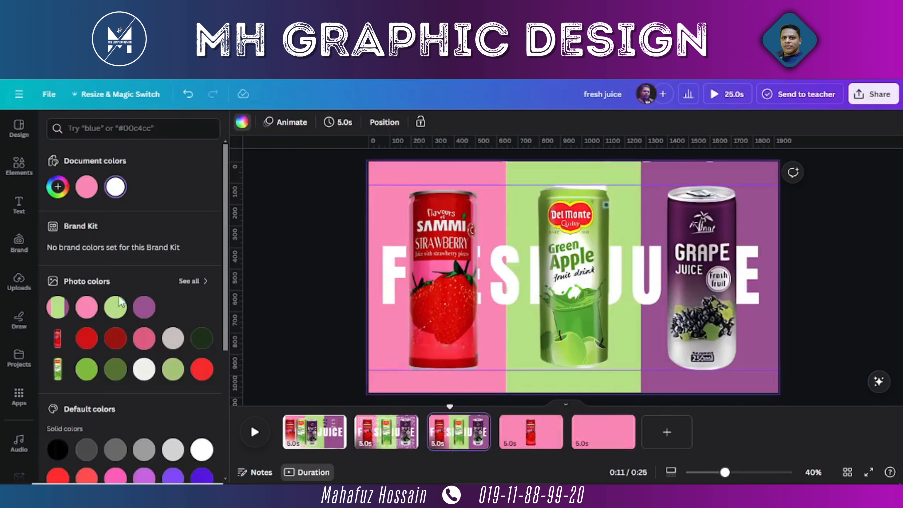
left_click(600, 443)
left_click(115, 307)
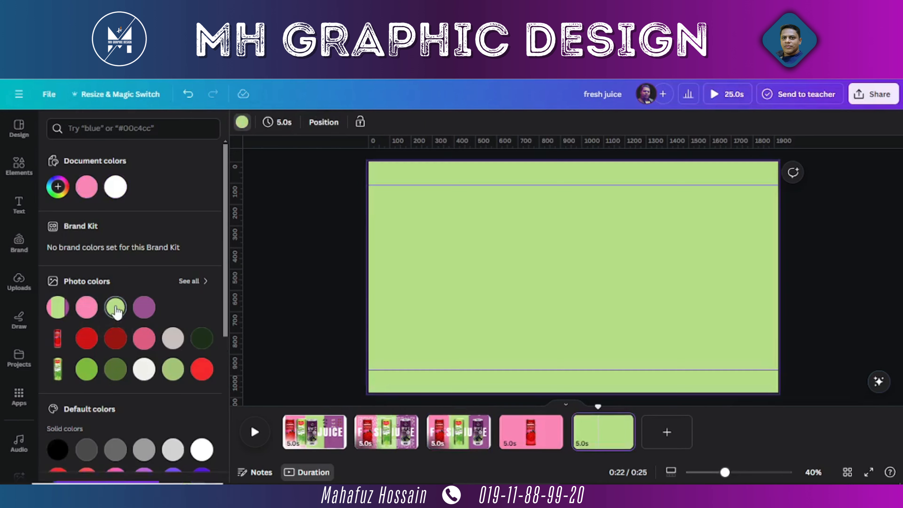
left_click(19, 281)
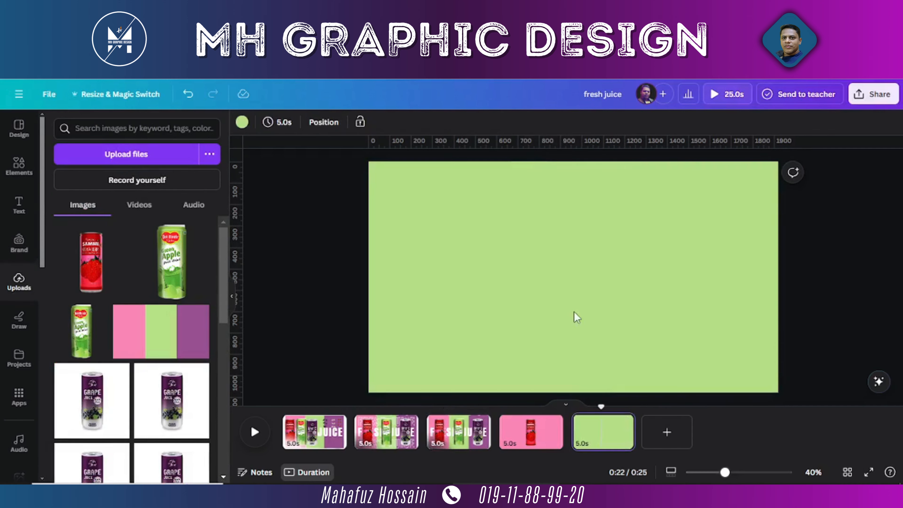
key("ctrl+v")
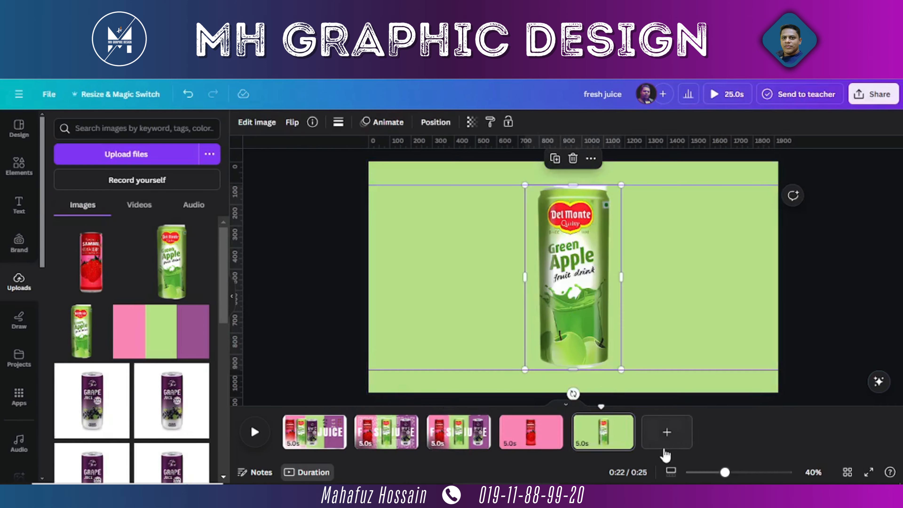
Add a page with a purple background and place a copy of the grape can horizontally centred on it.
left_click(665, 438)
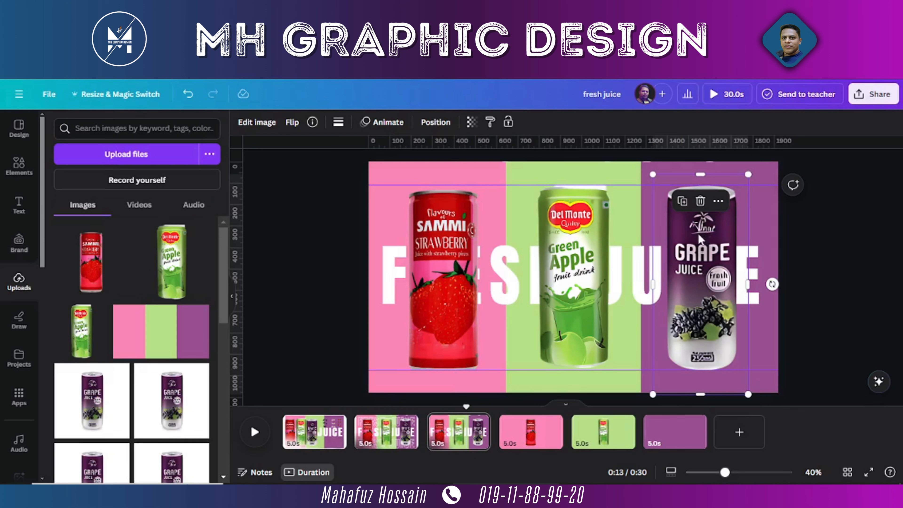
left_click(670, 430)
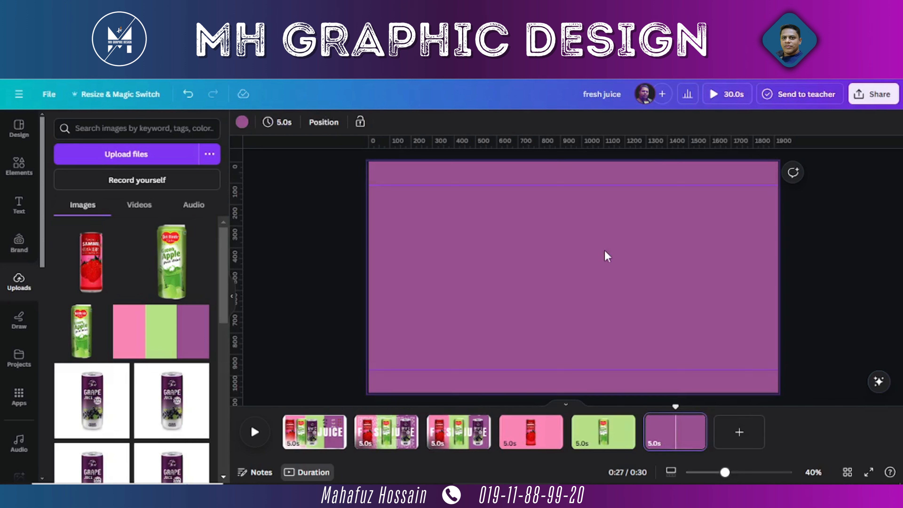
key("ctrl+v")
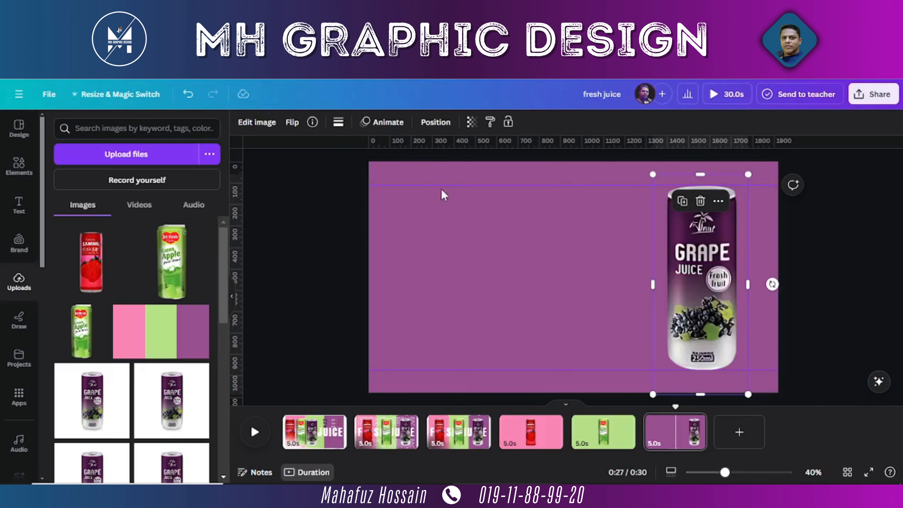
left_click(435, 122)
left_click(185, 241)
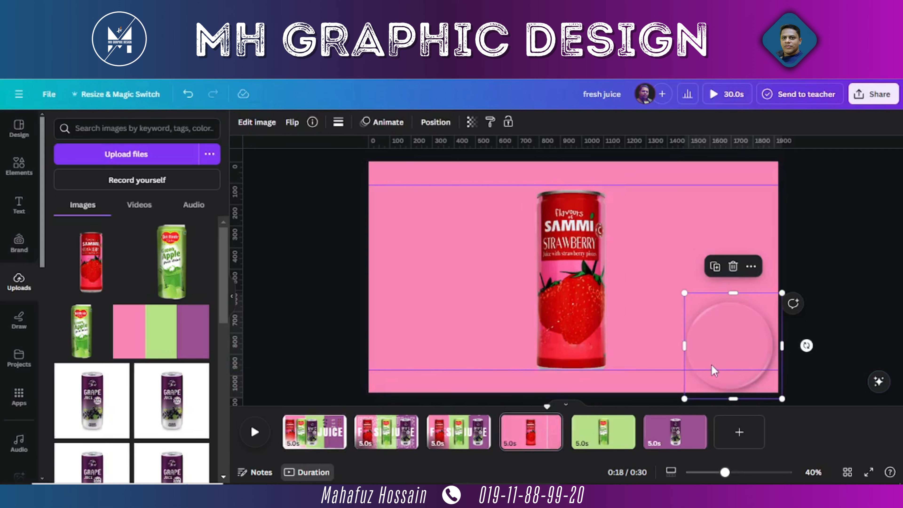
Duplicate the translucent circle on the pink page and move the copy to the left of the can.
left_click(716, 267)
left_click_drag(735, 357, 472, 244)
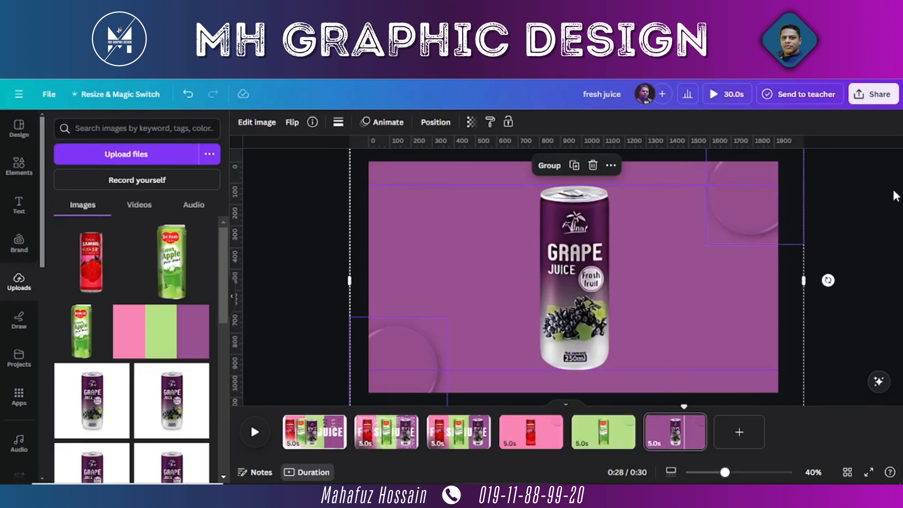
left_click(885, 193)
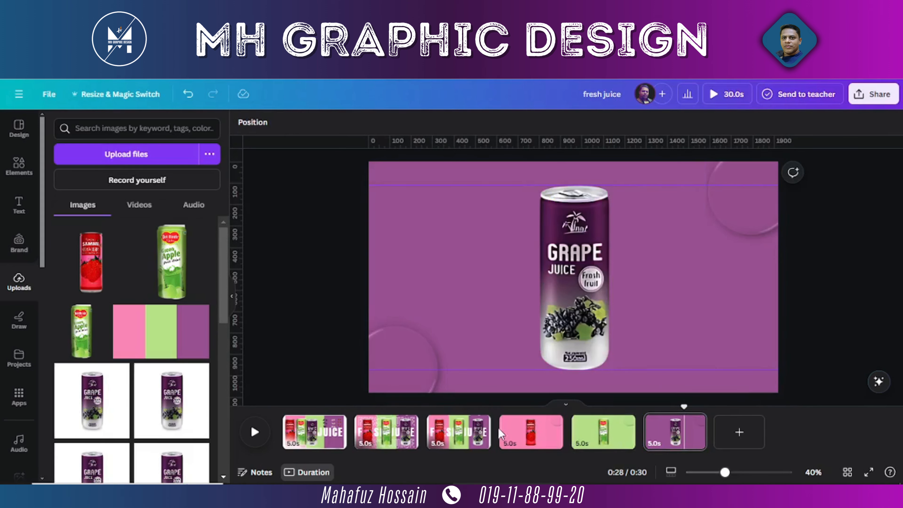
On the pink page, move the strawberry group onto the centre of the can and enlarge it to nearly the can's width.
left_click(531, 431)
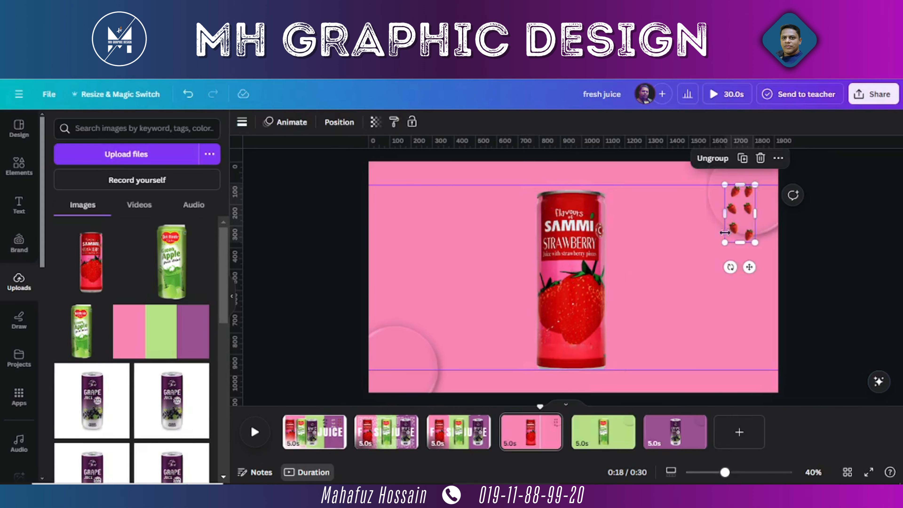
left_click_drag(752, 267, 583, 334)
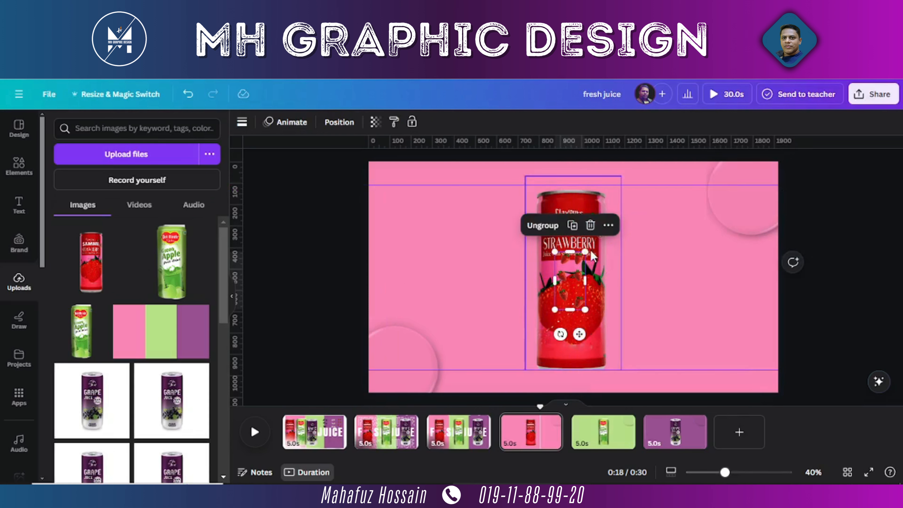
left_click_drag(584, 250, 612, 218)
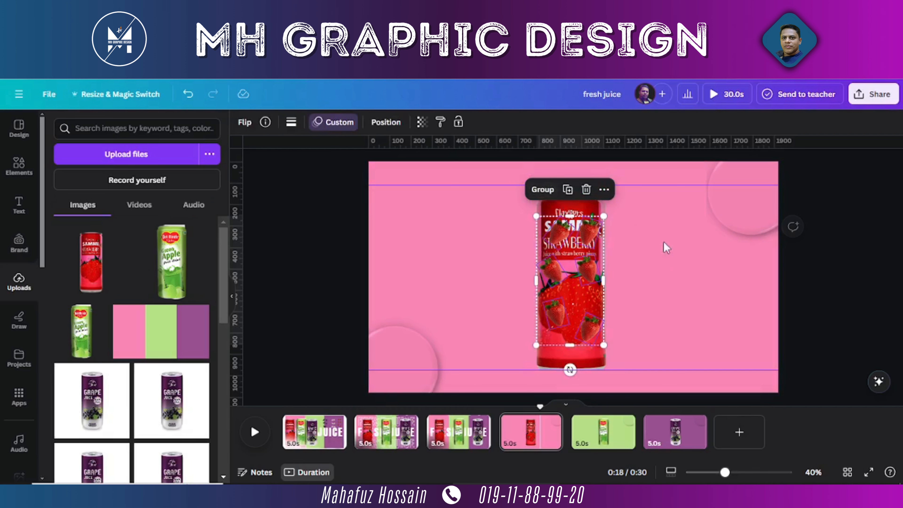
Adjust the size and placement of the individual strawberries over the can on the pink page, making the upper one about 102 by 145.
left_click(686, 254)
left_click(588, 318)
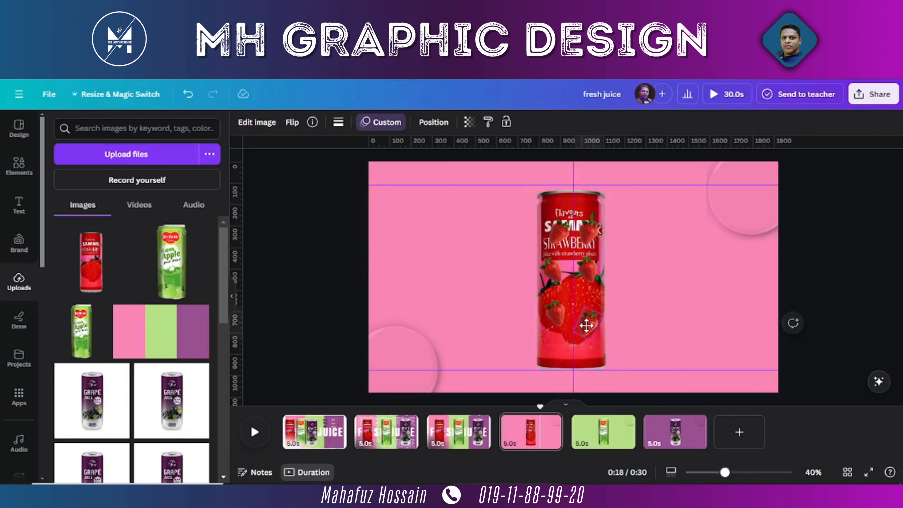
left_click_drag(587, 318, 589, 320)
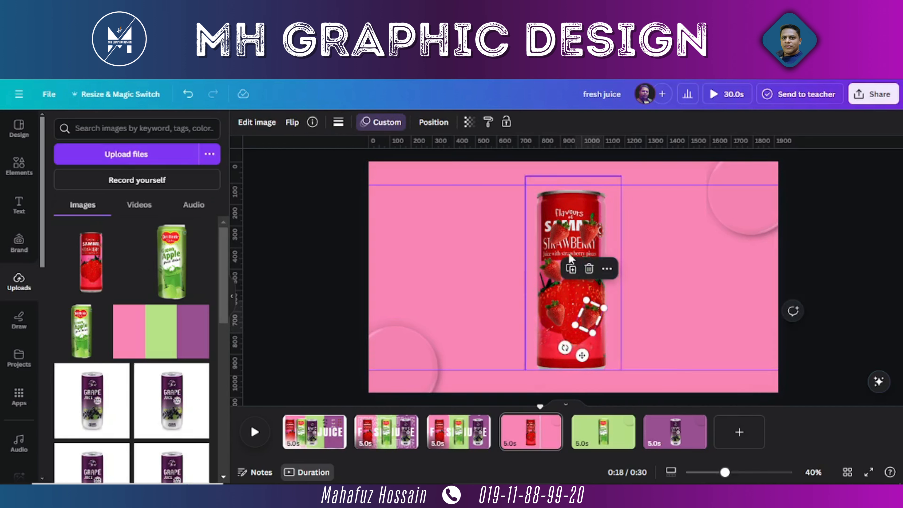
left_click_drag(586, 306, 584, 222)
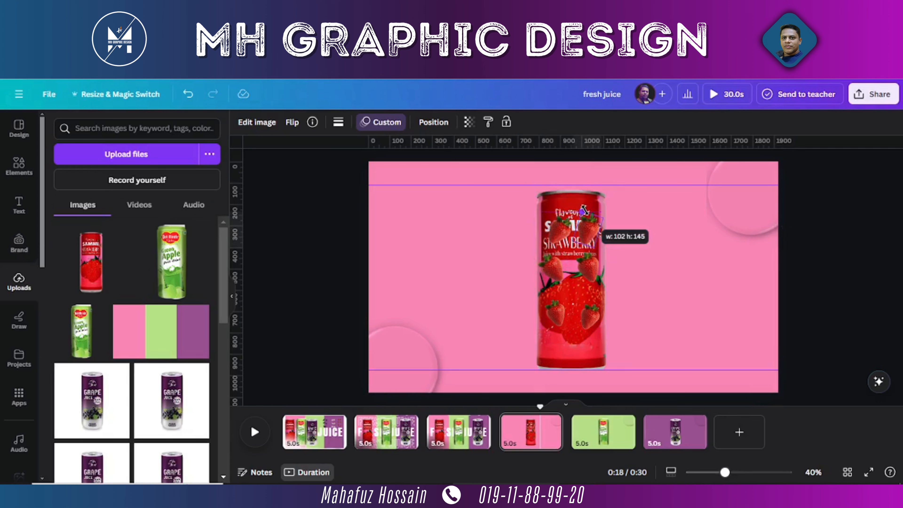
left_click(634, 264)
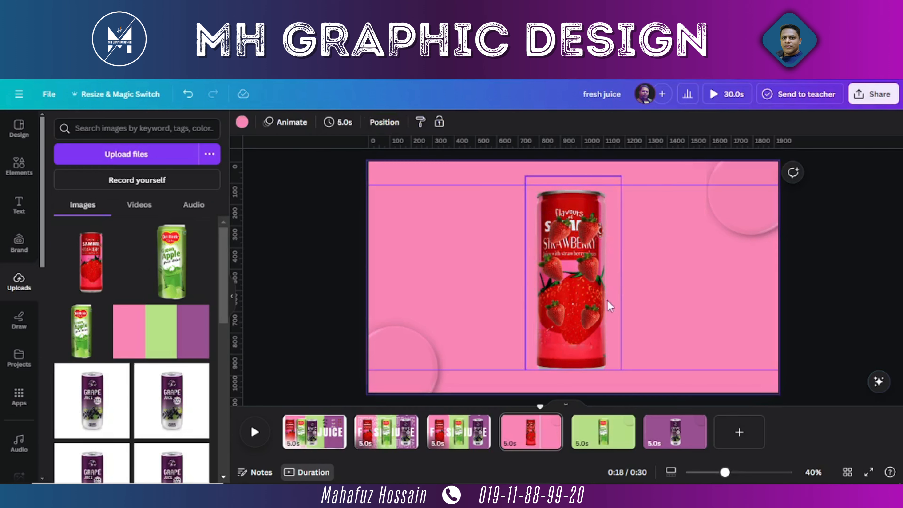
Send all six strawberries on the pink page to the back so they sit behind the can.
left_click(560, 231)
left_click(589, 229, "shift")
left_click(552, 268, "shift")
left_click(588, 268, "shift")
left_click(556, 314, "shift")
left_click(591, 317, "shift")
left_click(386, 122)
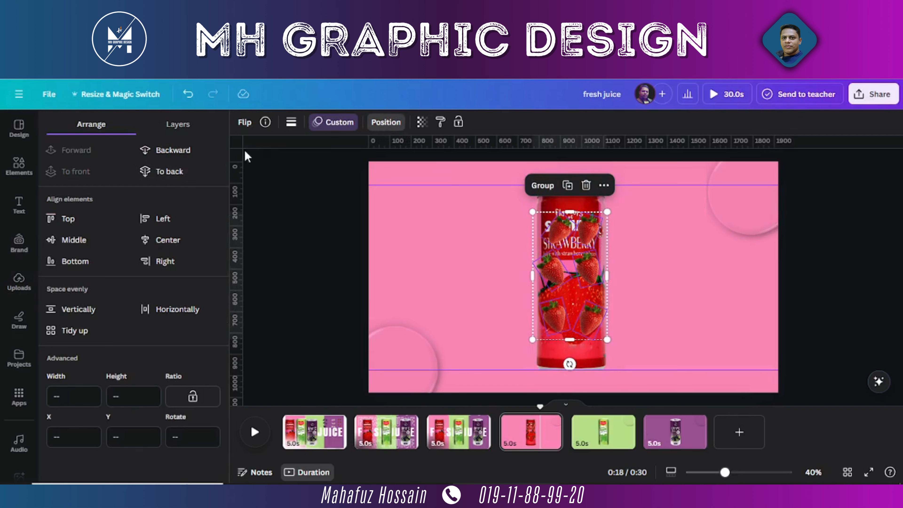
left_click(182, 172)
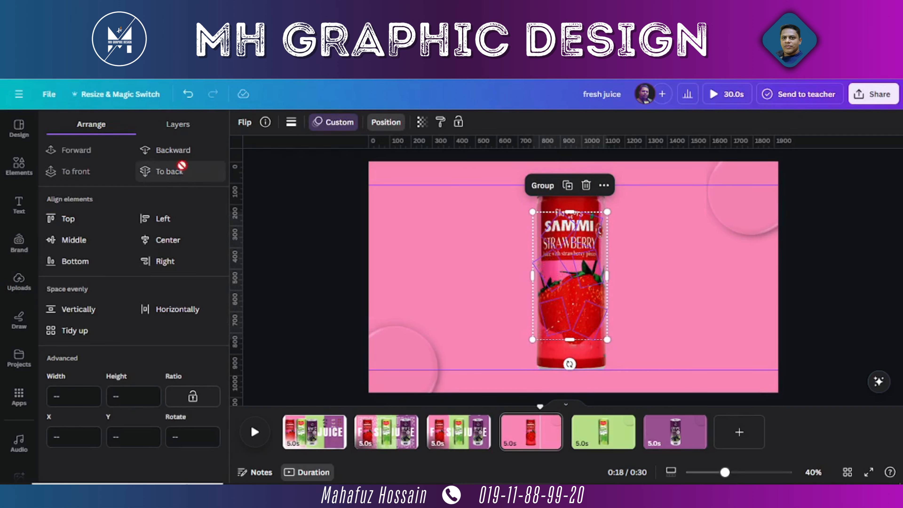
left_click(488, 221)
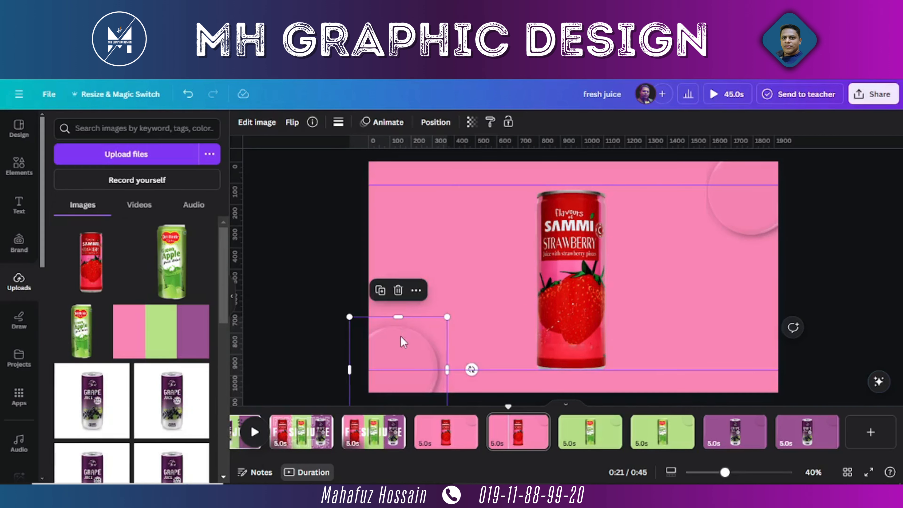
On the second pink page, move the lower-left circle to the upper-left corner and the upper-right circle to the lower-right corner.
left_click_drag(401, 343, 406, 147)
left_click_drag(756, 206, 755, 372)
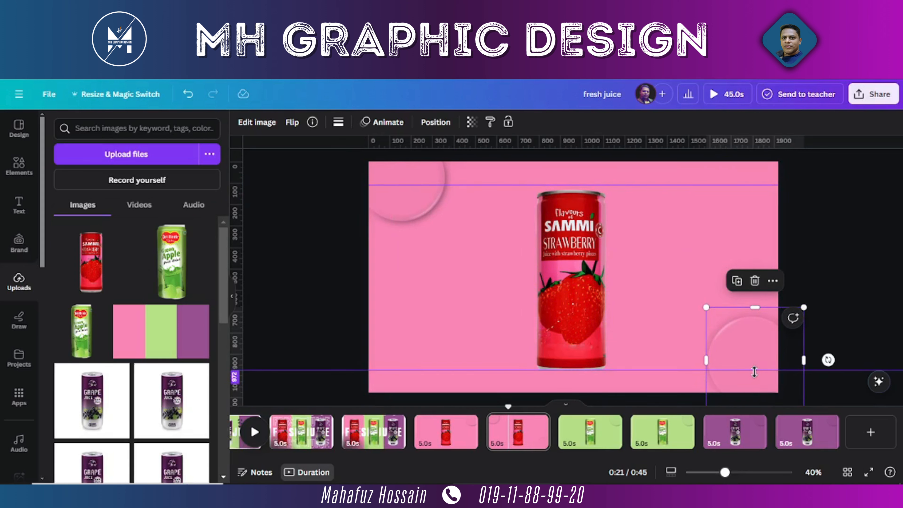
left_click(460, 430)
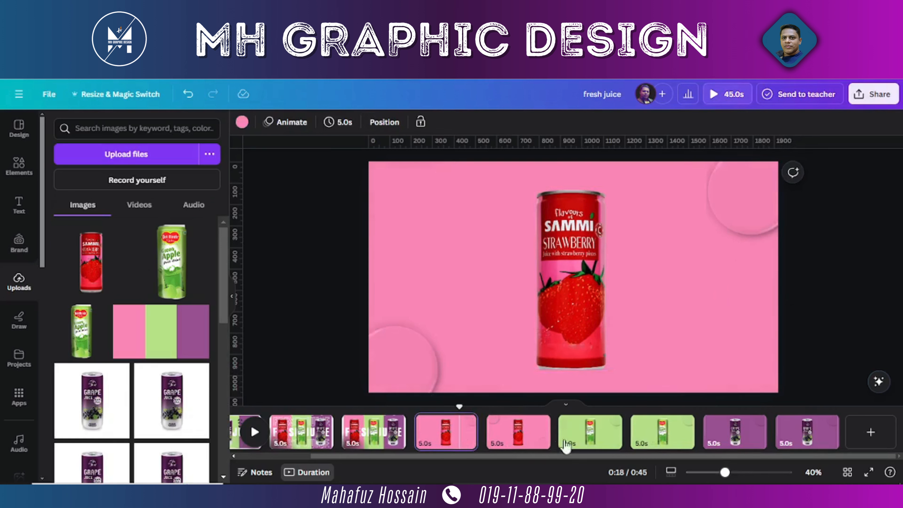
left_click(540, 440)
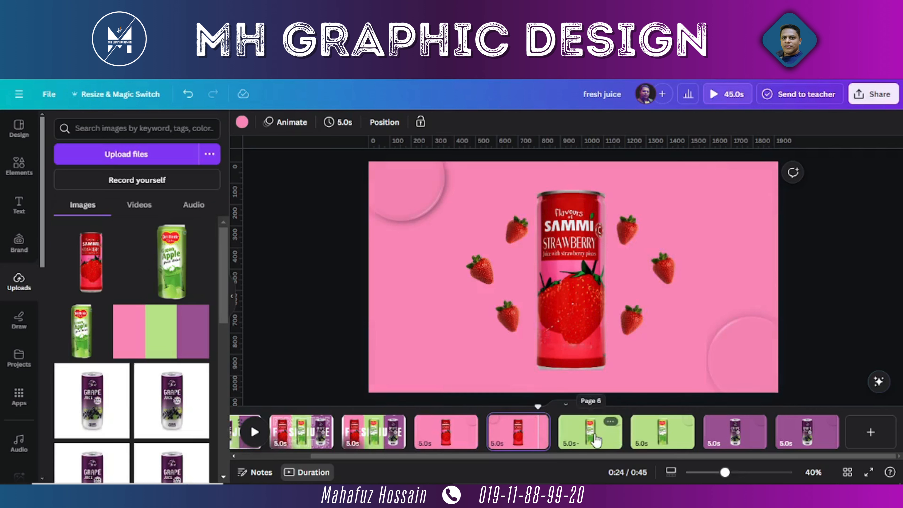
On the second purple page, move the lower-left circle to the page's upper-left corner.
left_click(596, 440)
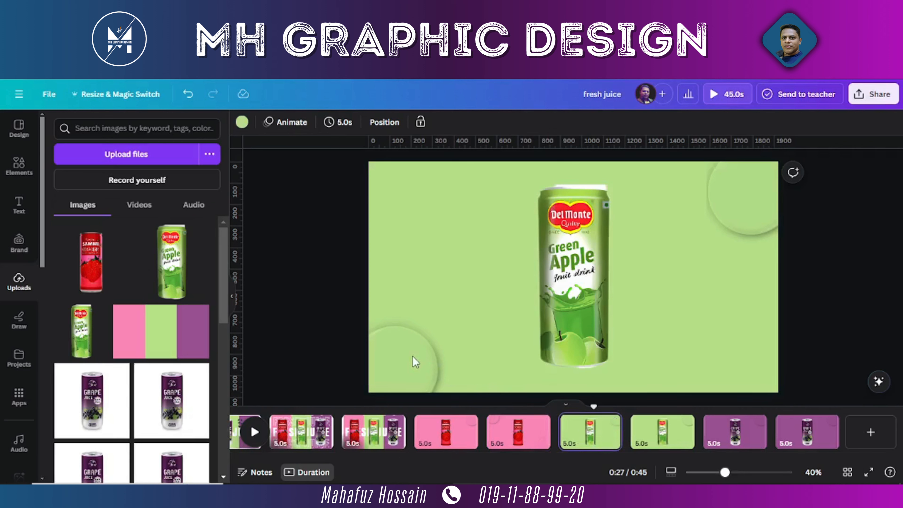
left_click(662, 442)
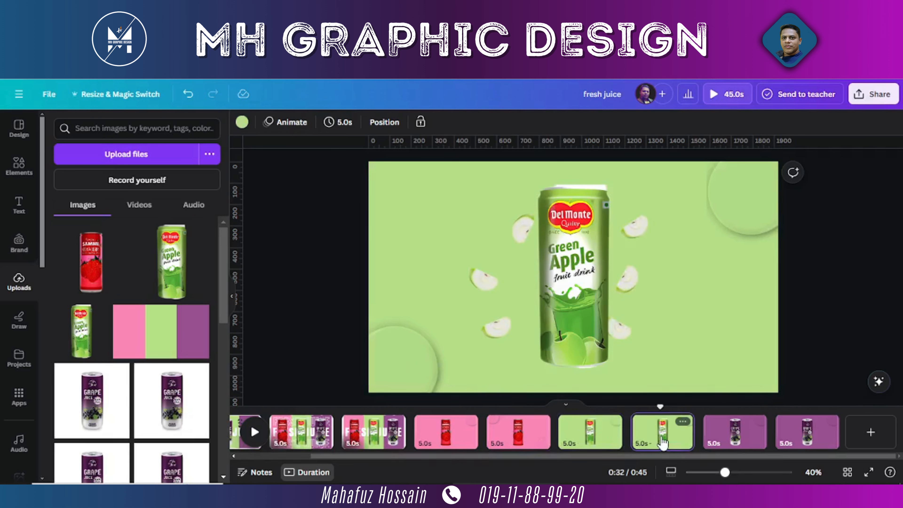
left_click(807, 432)
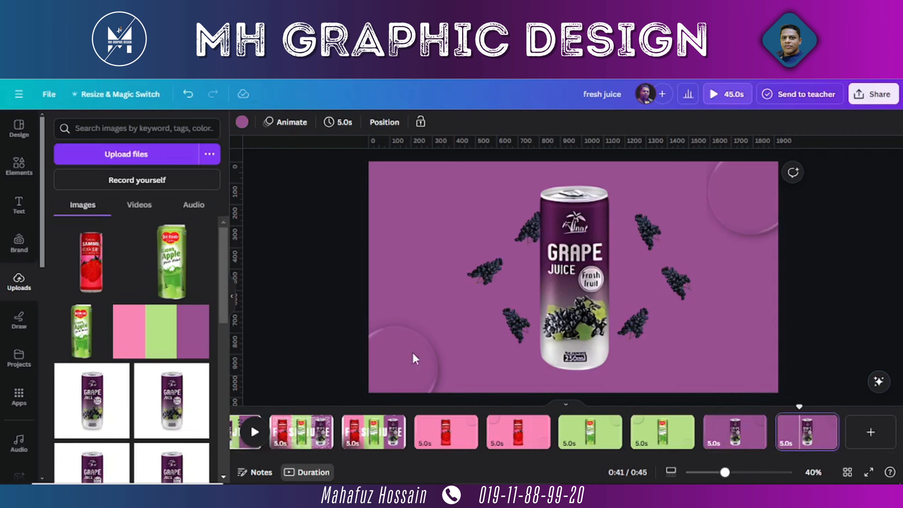
left_click(401, 334)
left_click_drag(404, 329, 404, 130)
Add a Match & Move transition between pages two and three and a Circle Wipe transition between page three and the first pink page.
left_click(384, 433)
left_click(76, 315)
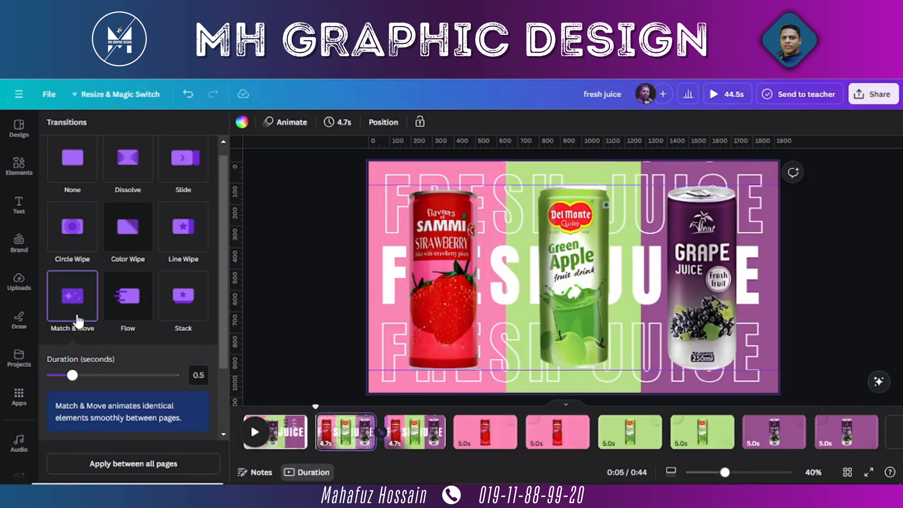
left_click(457, 442)
left_click(75, 237)
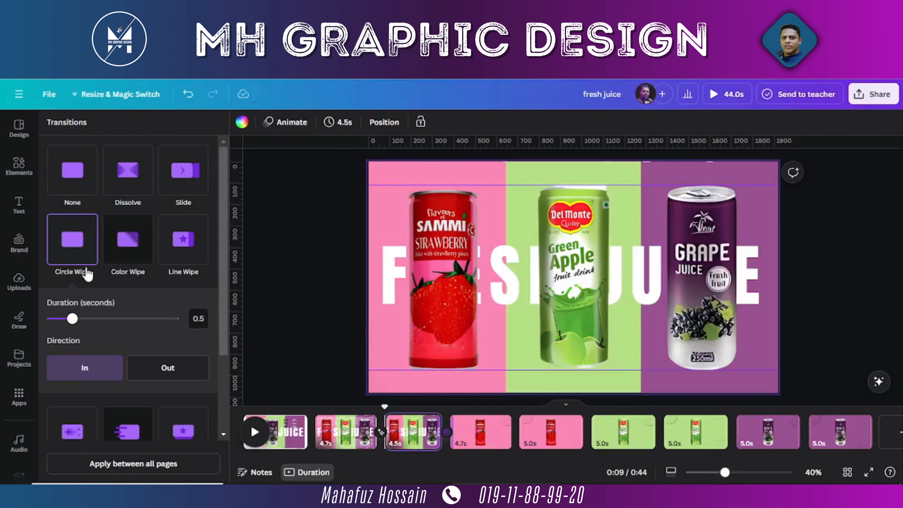